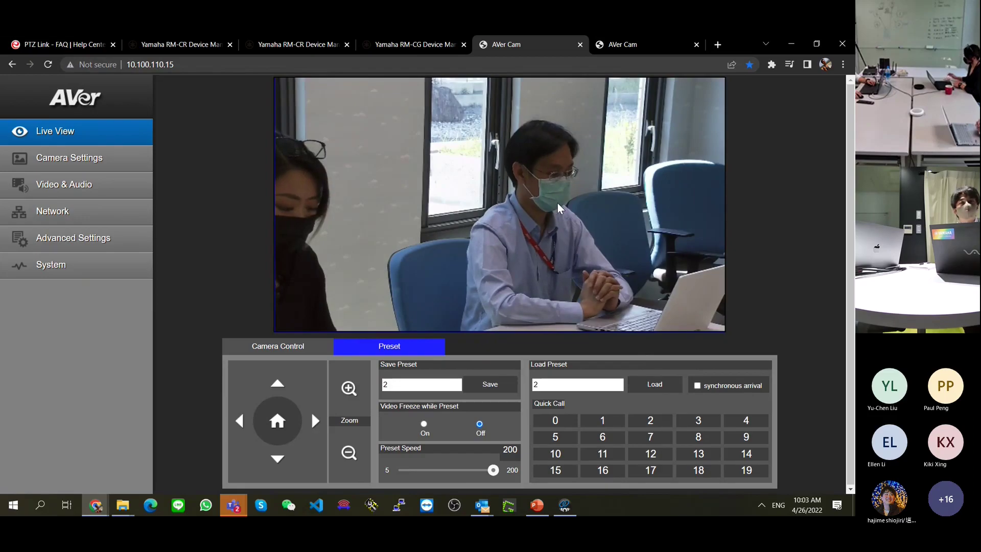
Step: Switch to the camera page at 10.100.110.10 and recall presets 2, 6 and 0 in turn
click(639, 44)
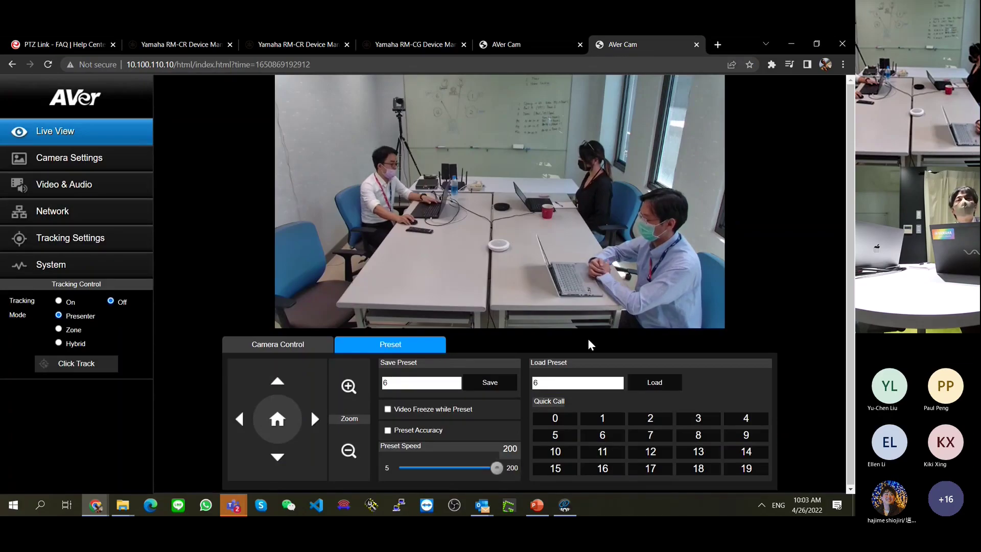
click(653, 420)
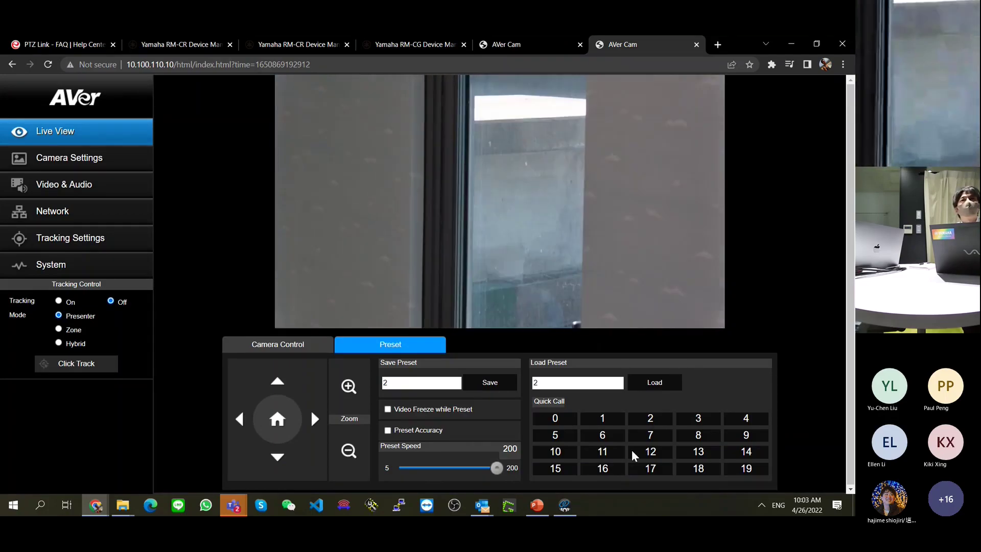
click(603, 435)
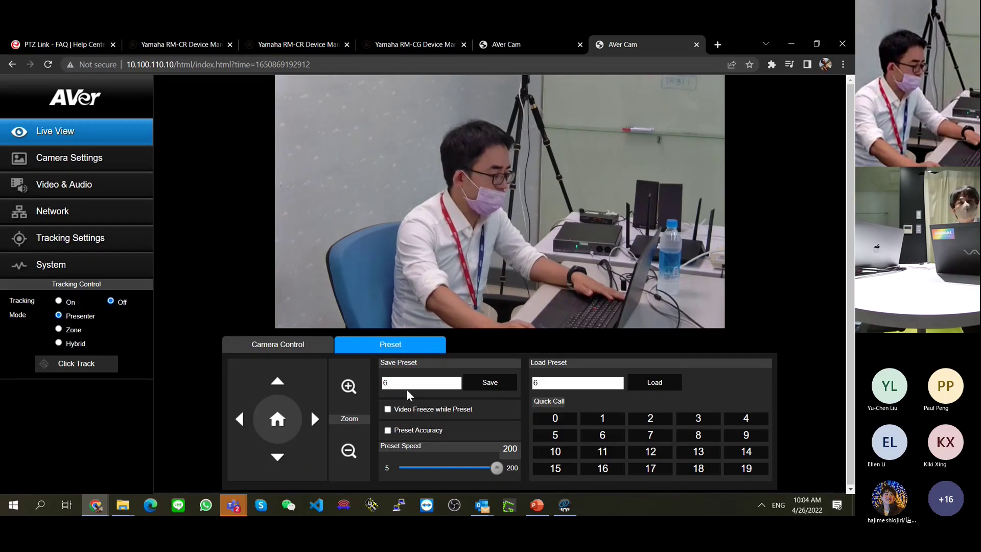
click(553, 419)
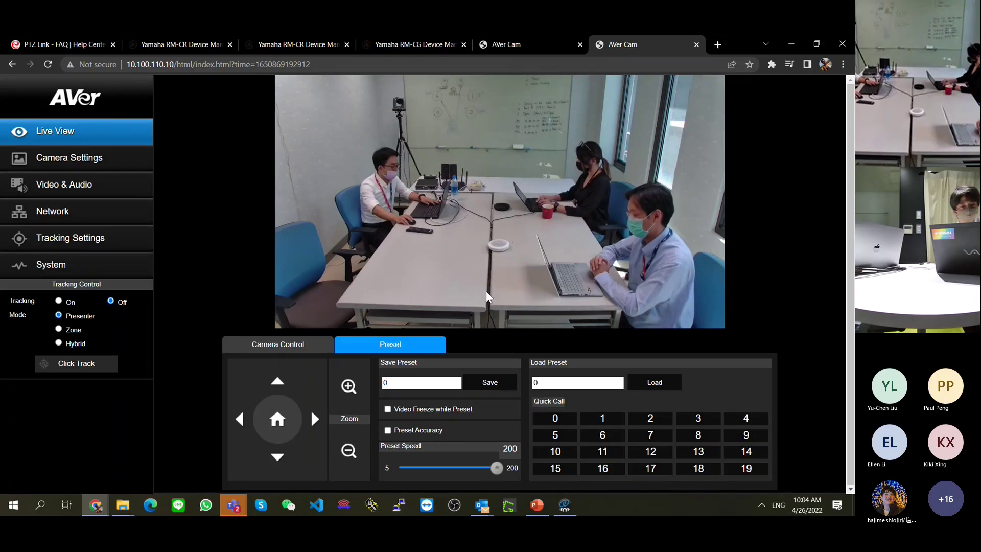
Step: Switch to the Microsoft Teams meeting "Yamaha x AVer internal product training(IPE)" and open its device settings
key(alt+Tab)
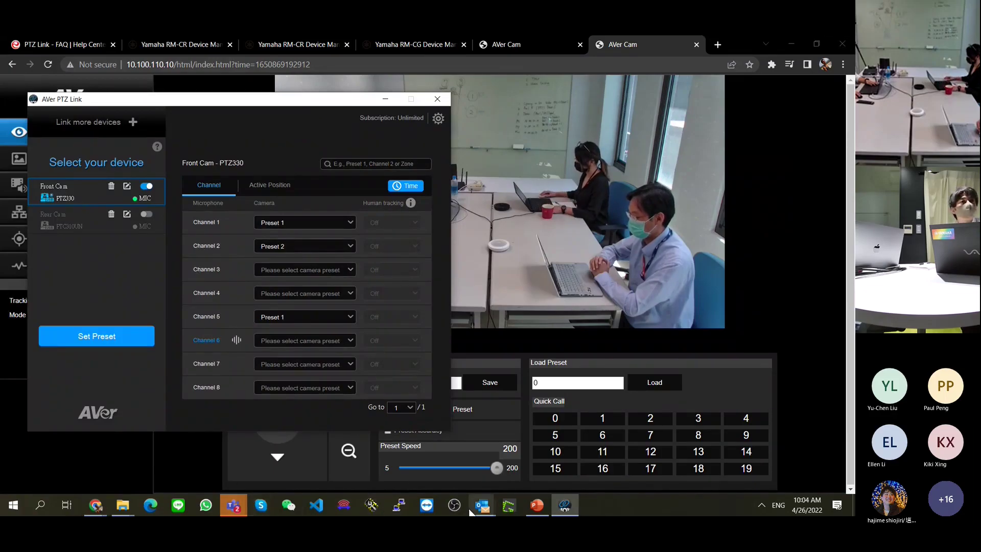
click(238, 507)
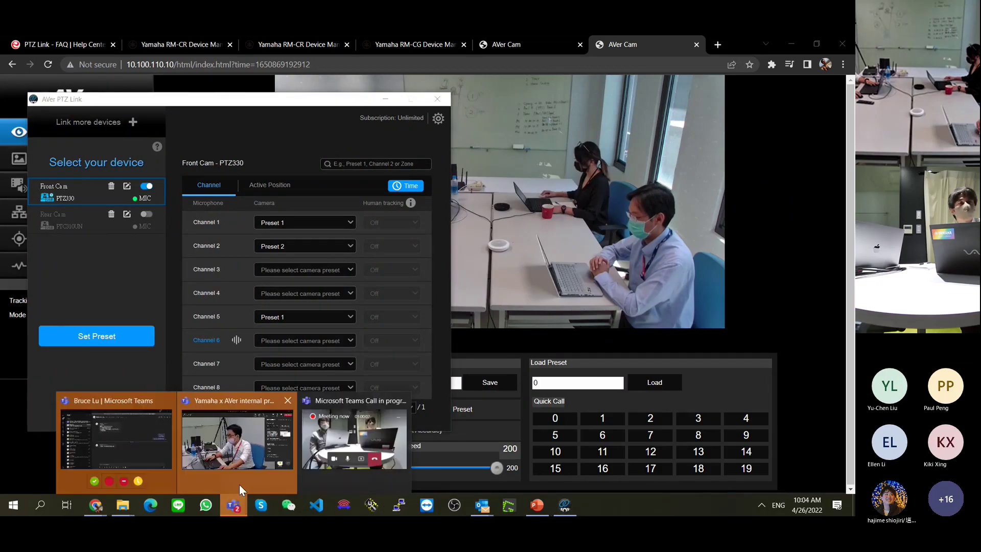
click(239, 484)
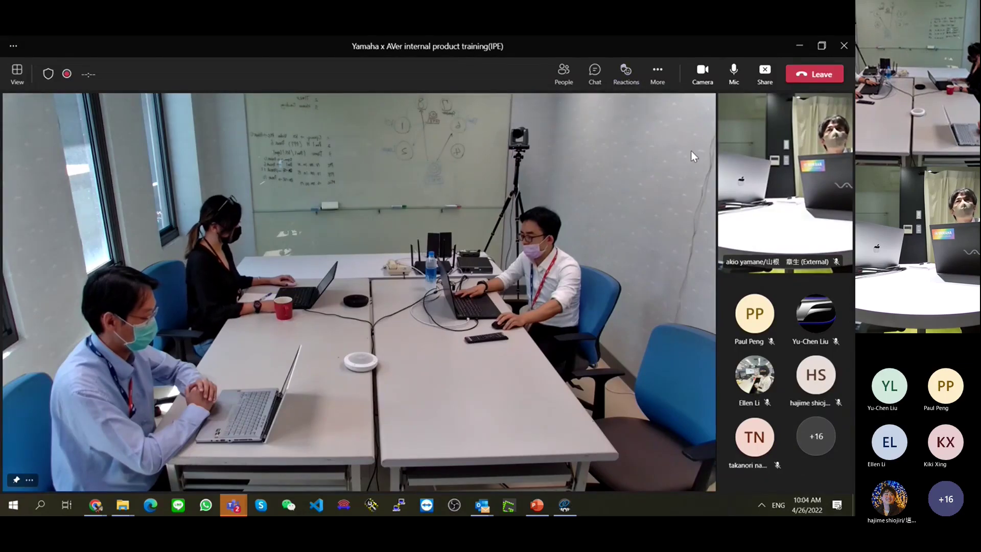
click(661, 130)
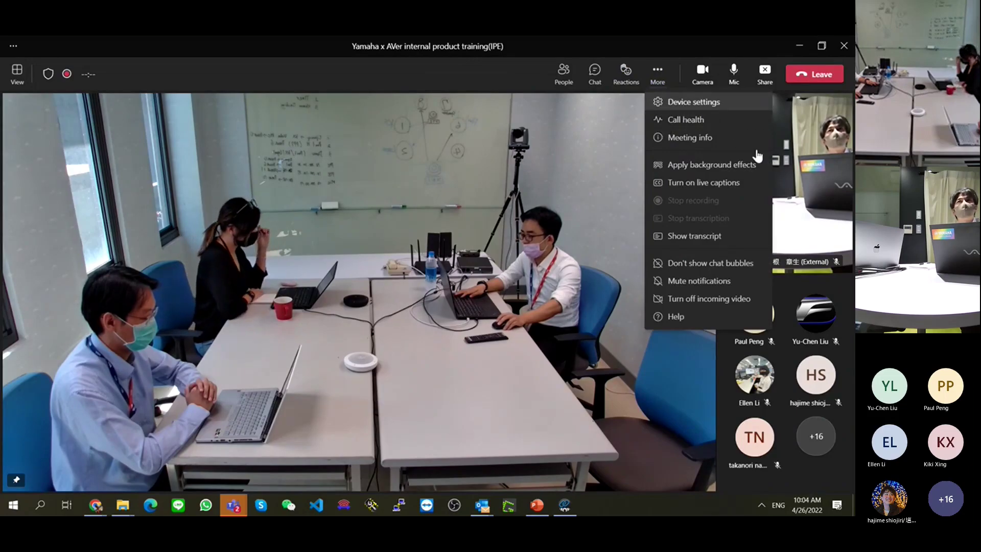
click(707, 104)
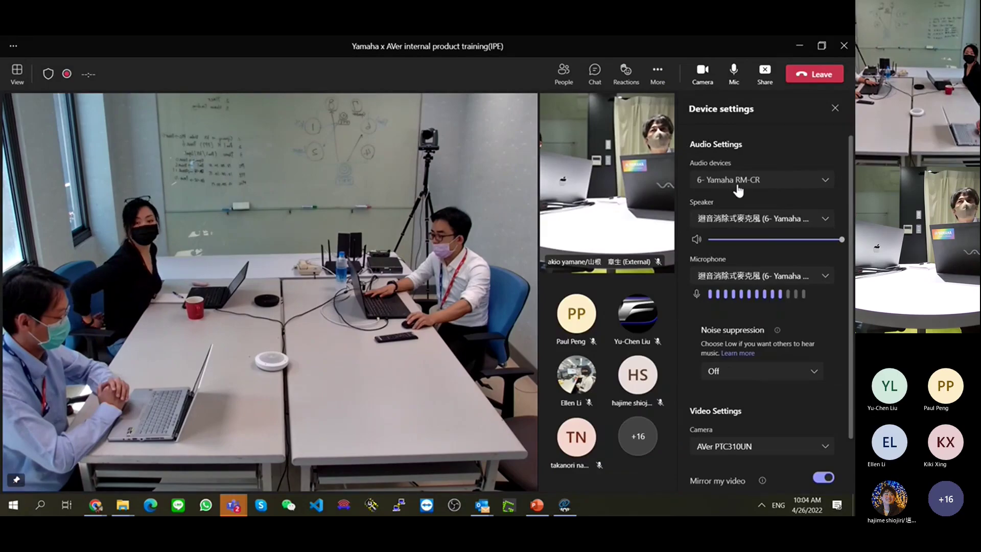
Step: Check the available speaker and microphone choices in the meeting's audio settings without changing them
click(824, 223)
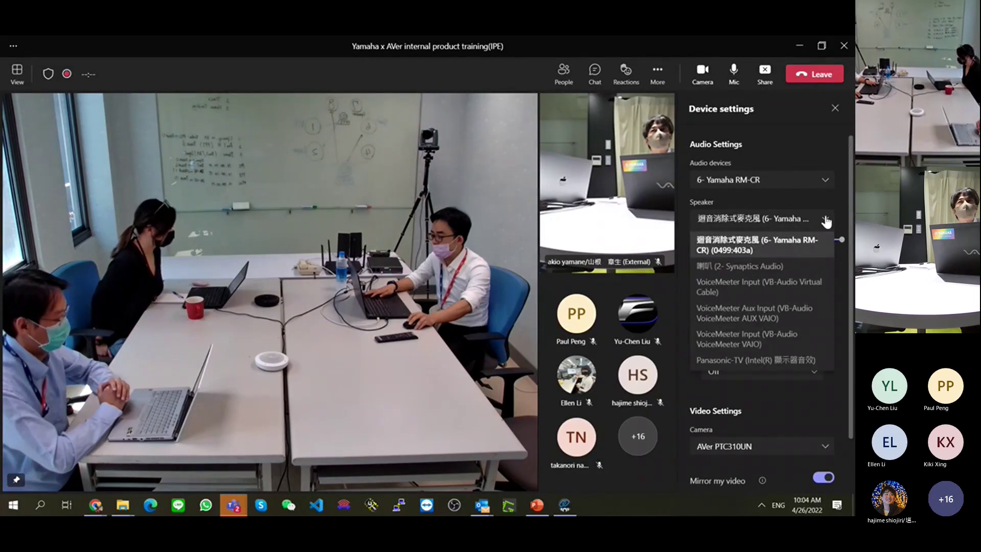
click(836, 205)
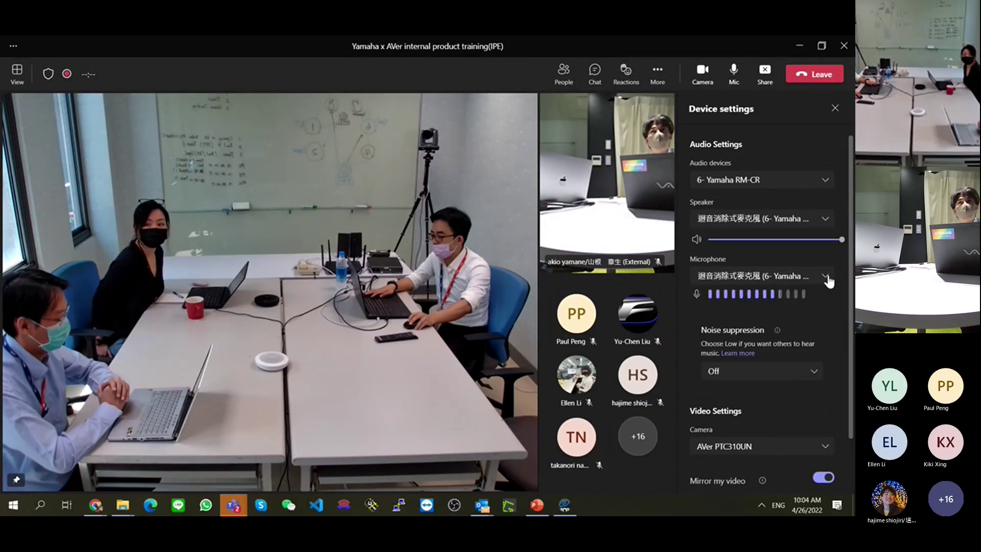
click(834, 275)
click(840, 271)
Step: Set the meeting's camera to AVer Virtual Camera in the video settings
scroll(838, 276, down, 1)
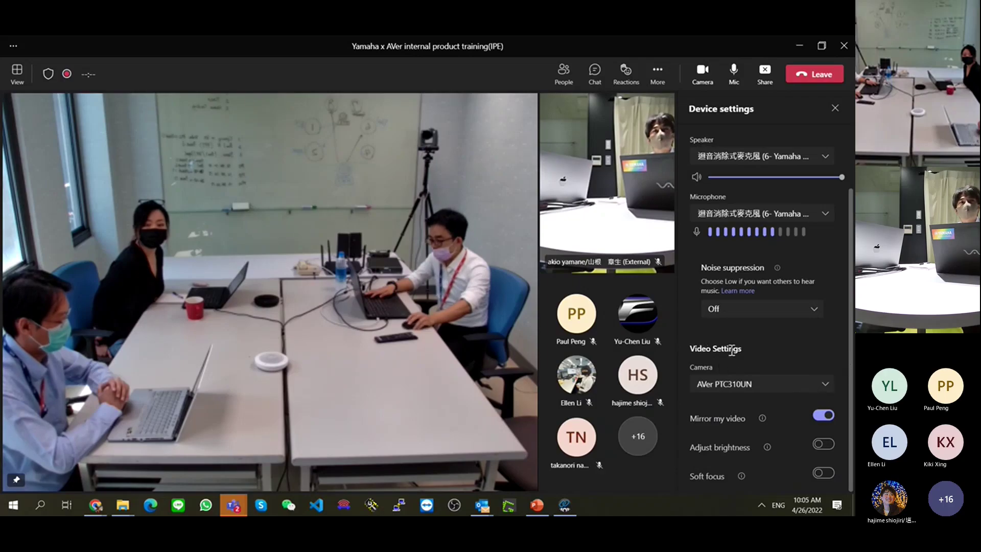
click(815, 391)
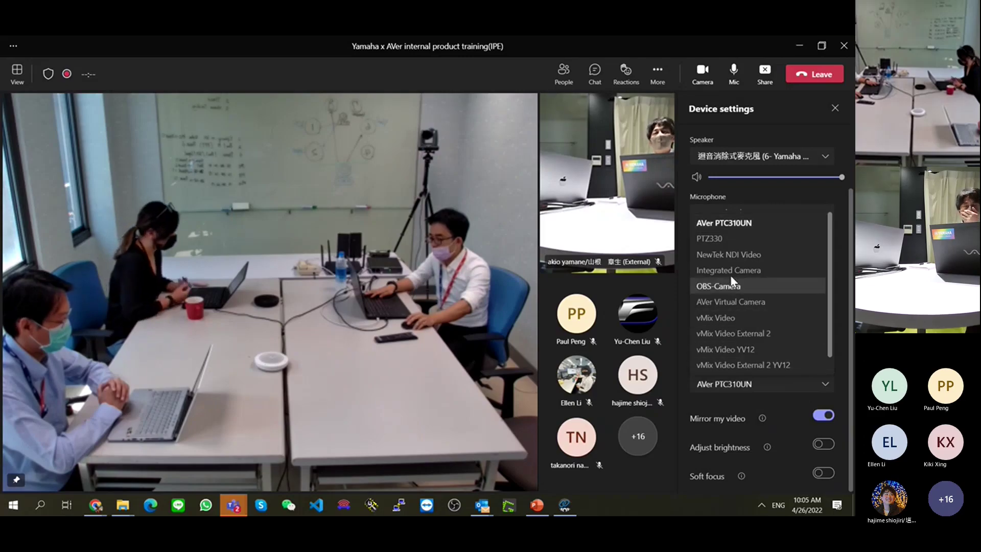
click(760, 302)
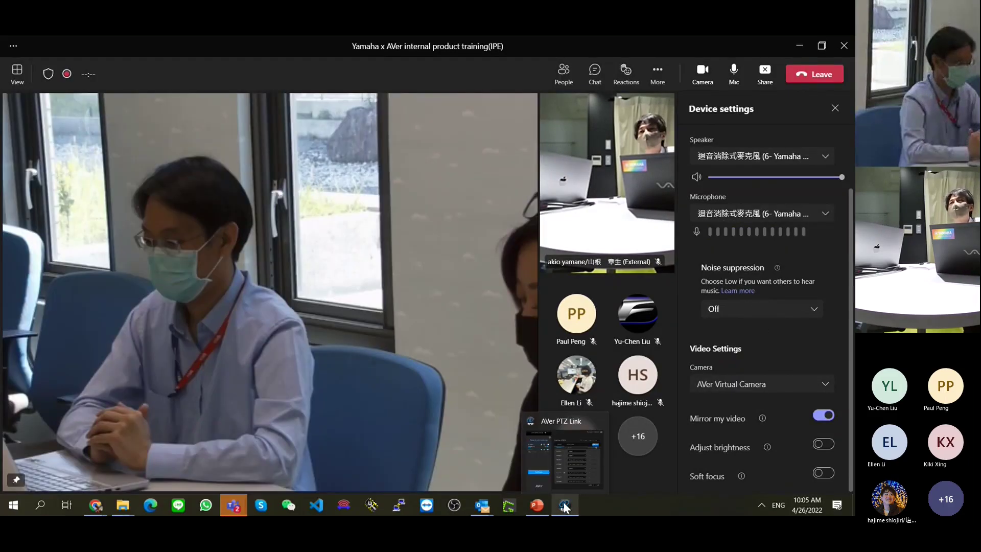
Step: Switch to AVer PTZ Link, enable the Rear Cam (PTC310UN), and move the window clear of the meeting video
click(565, 506)
drag(266, 102, 252, 135)
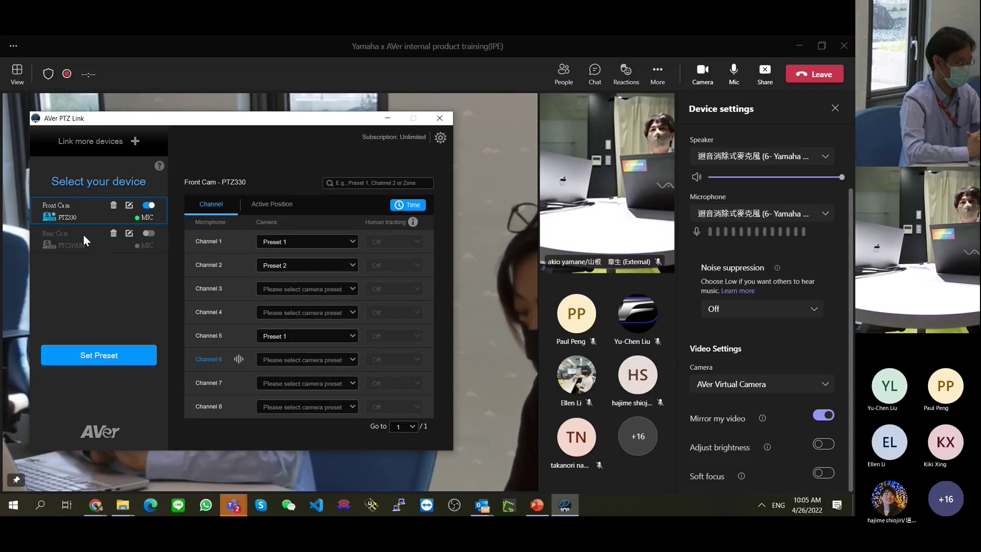
click(149, 233)
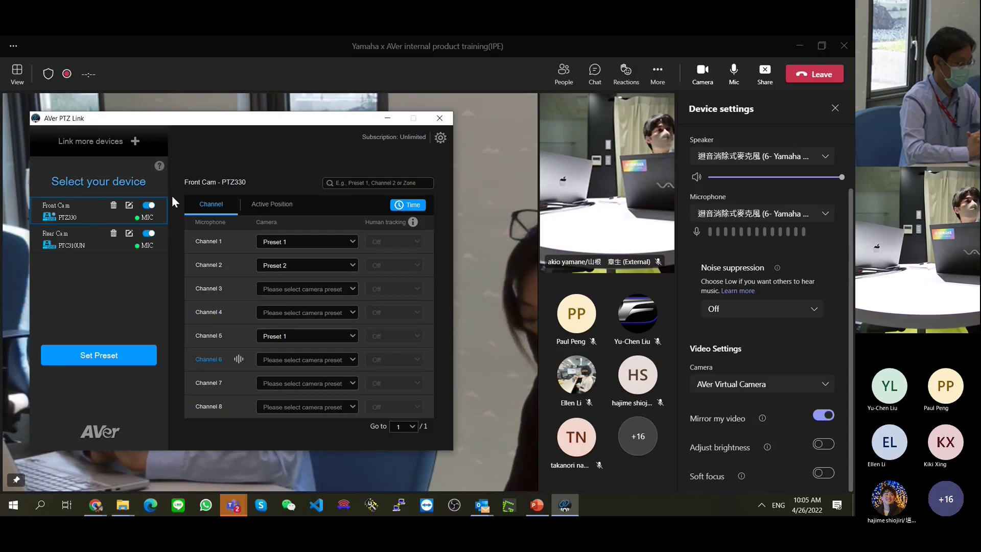
drag(273, 125, 694, 104)
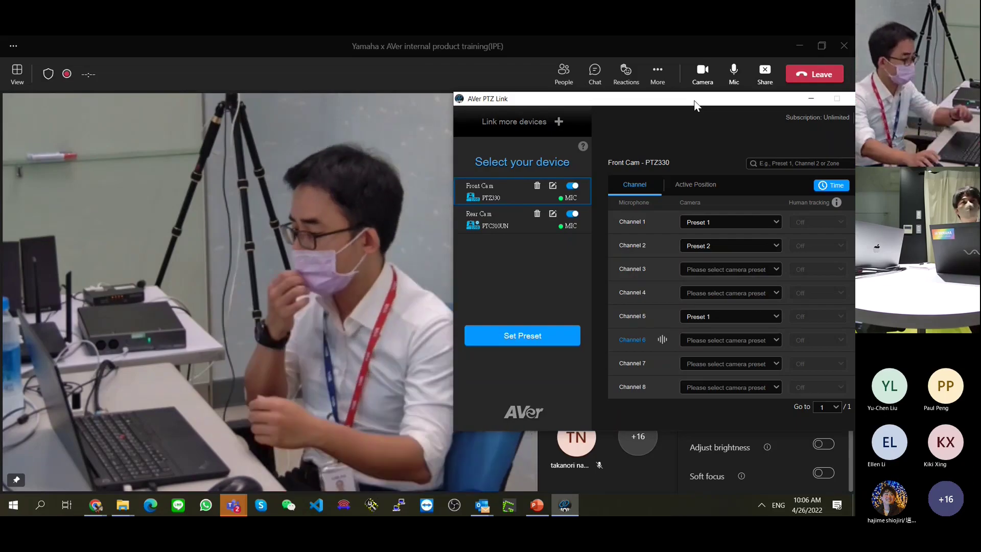
drag(694, 105, 669, 72)
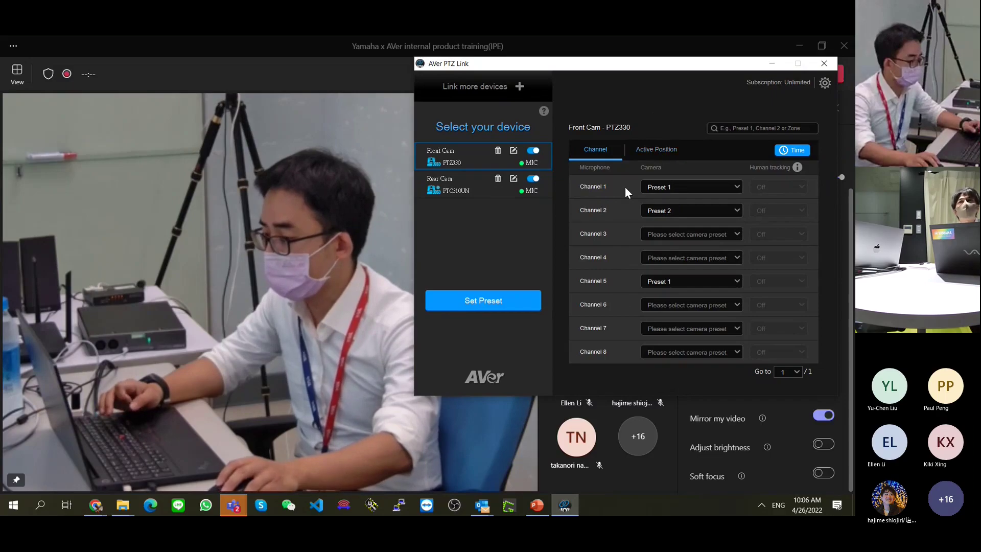
drag(607, 66, 603, 87)
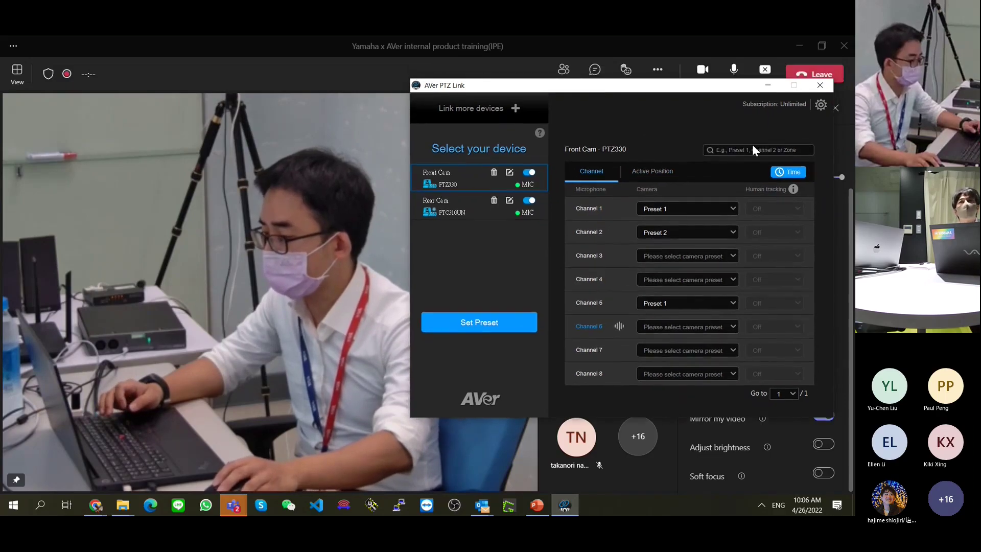
Step: Open the Front Cam's time settings and review the choices for the time to trigger a preset
click(792, 173)
drag(460, 155, 541, 108)
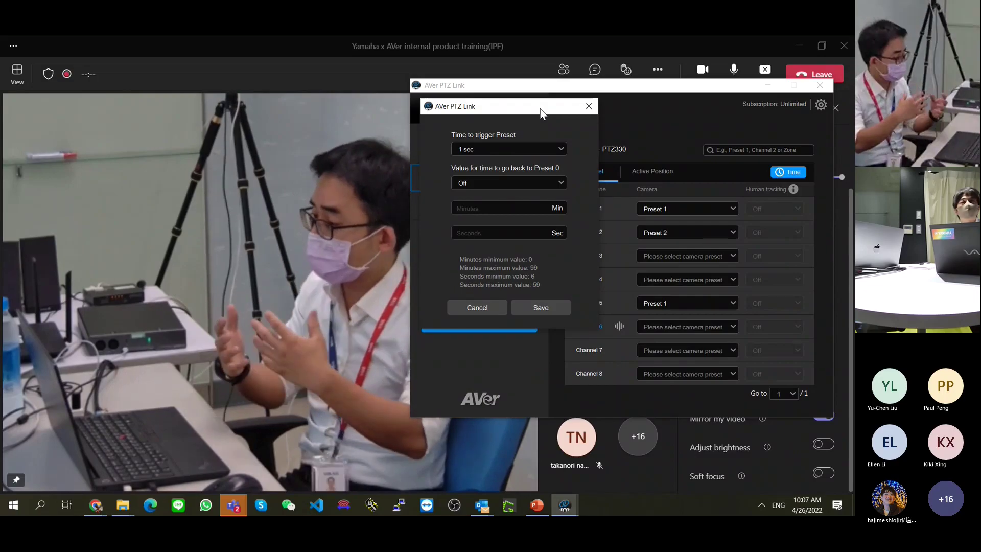
click(560, 148)
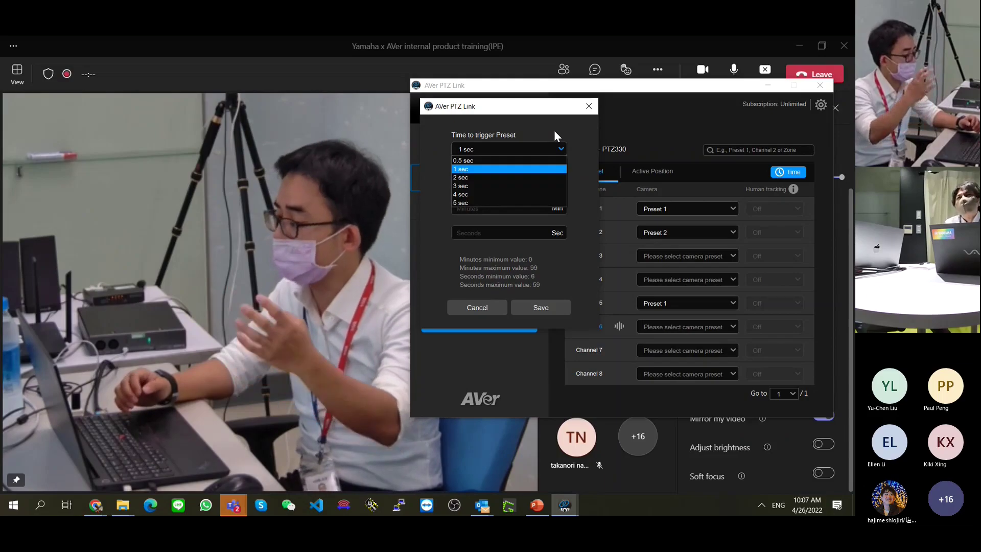
click(553, 129)
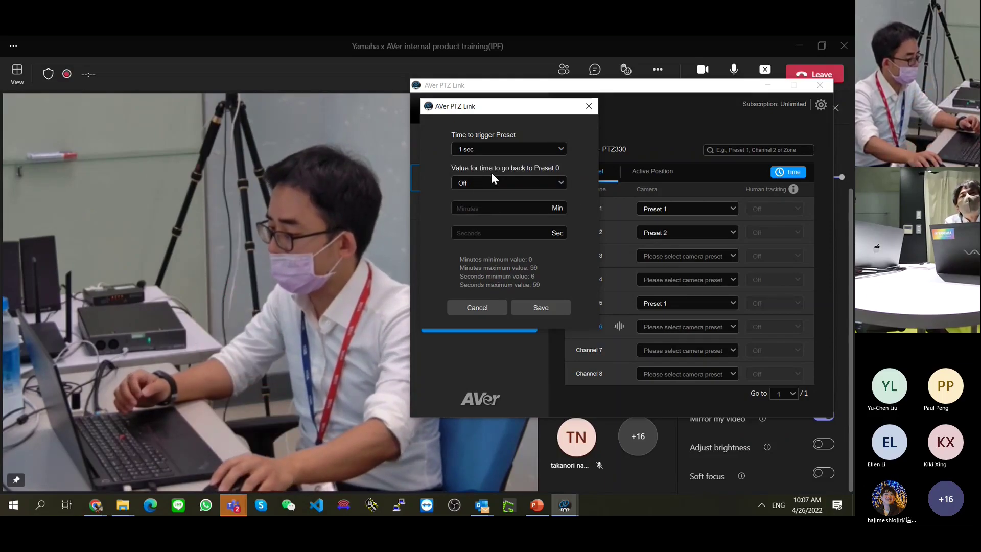
Step: Try turning on the time to go back to Preset 0, set it to Off again, and close the time settings
click(561, 183)
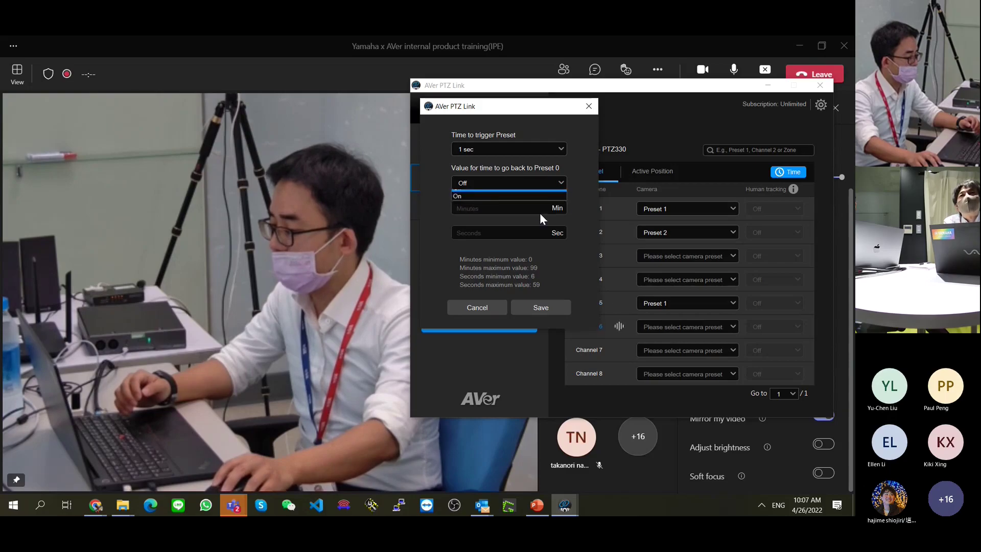
click(532, 196)
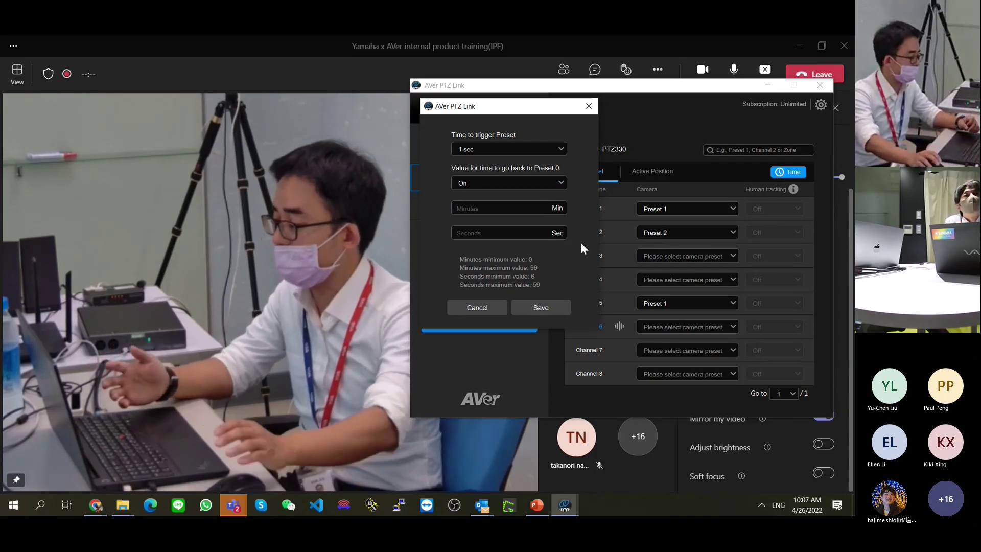
click(550, 183)
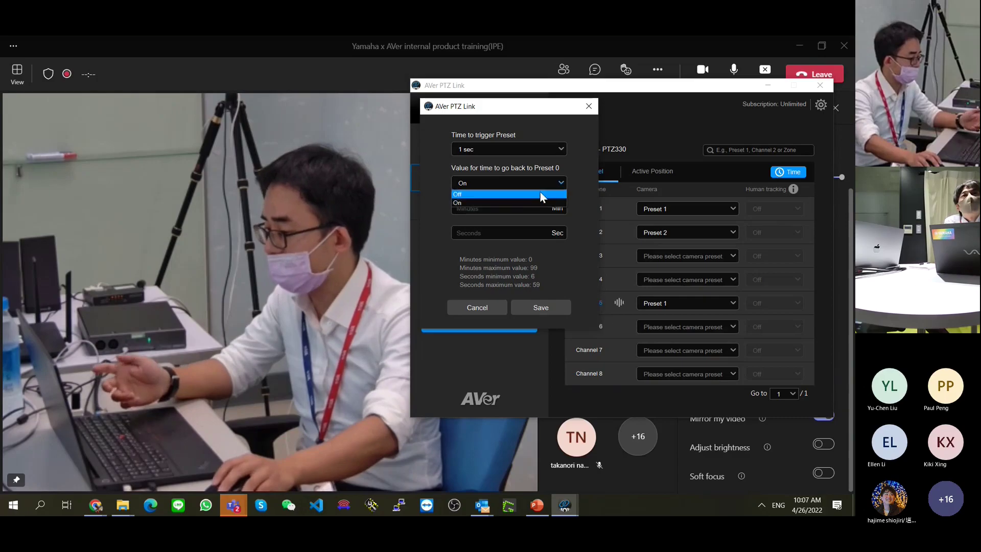
click(538, 195)
click(589, 106)
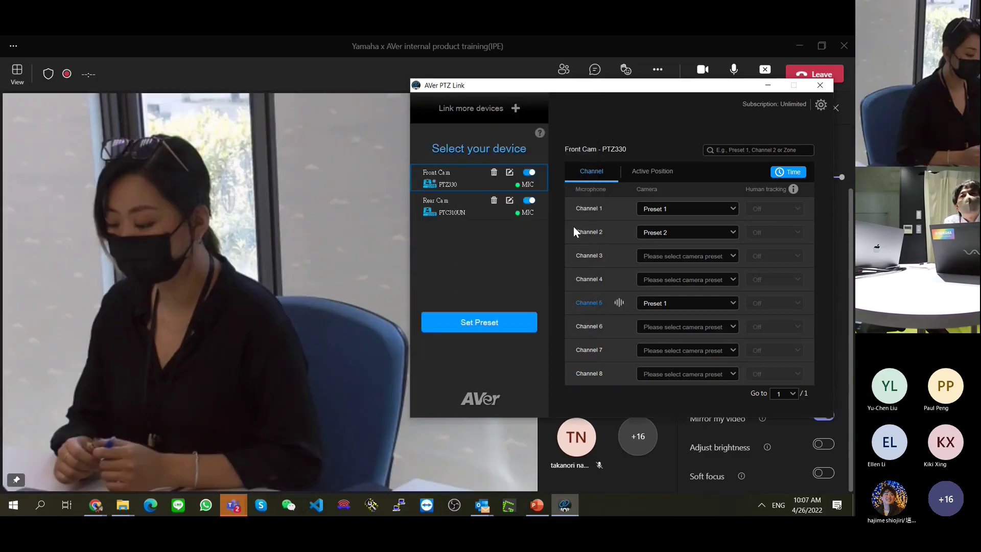
Step: For the Rear Cam, assign Preset 8 to Channel 8 and set that channel's human tracking to Presenter
drag(731, 87, 537, 64)
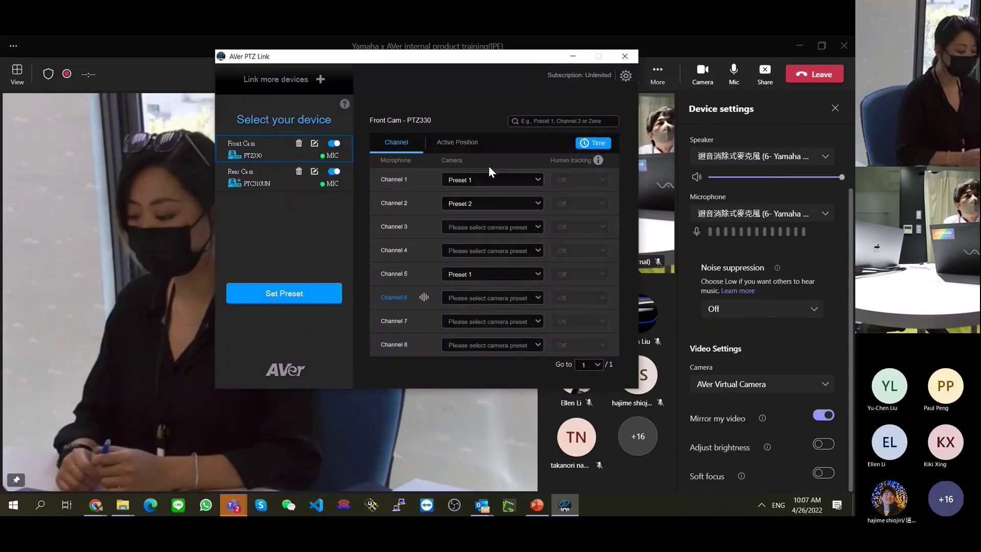
click(274, 174)
drag(427, 60, 586, 59)
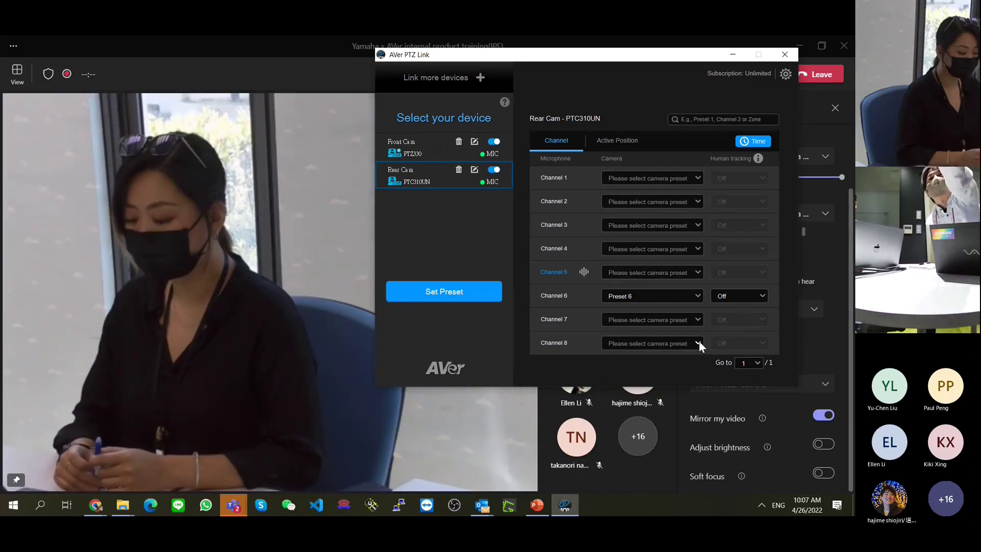
click(698, 343)
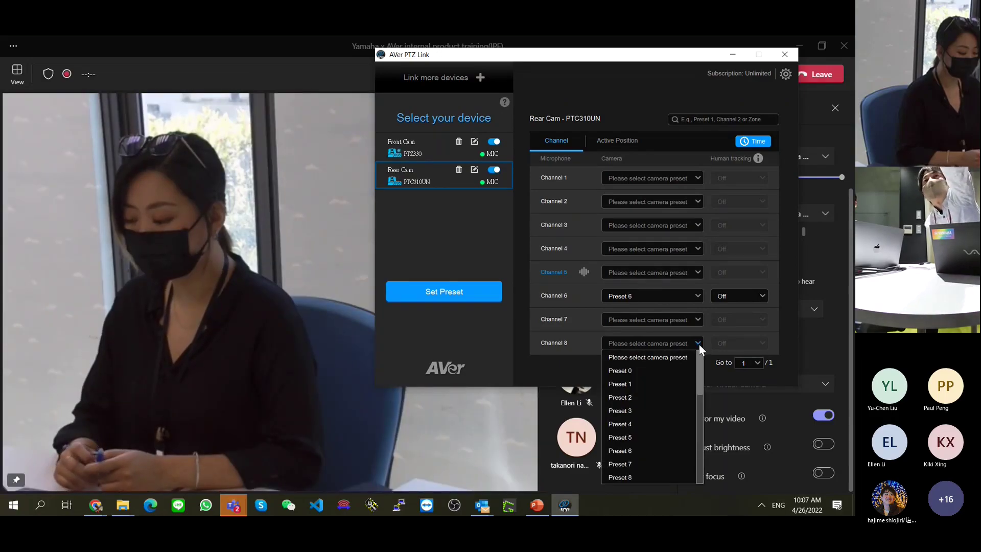
scroll(669, 408, down, 2)
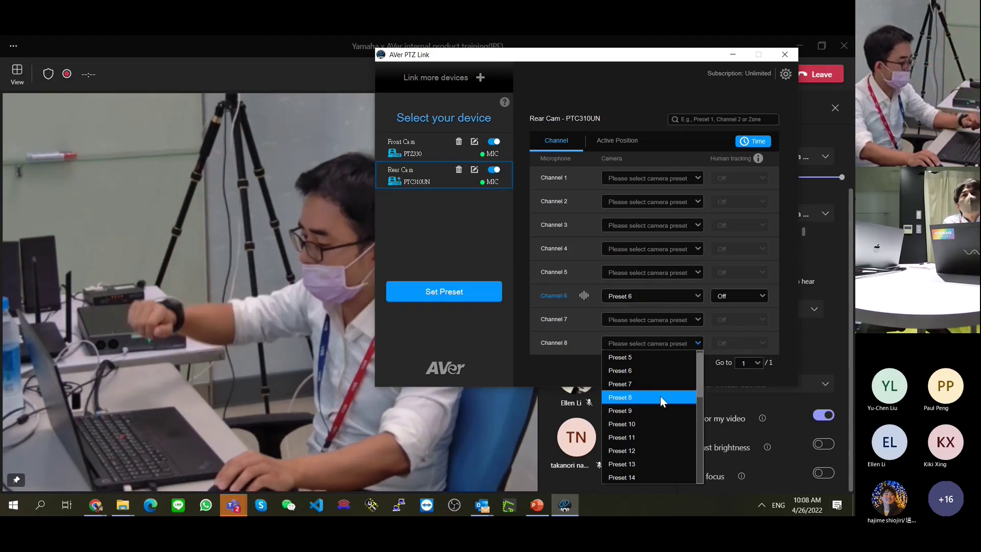
click(660, 396)
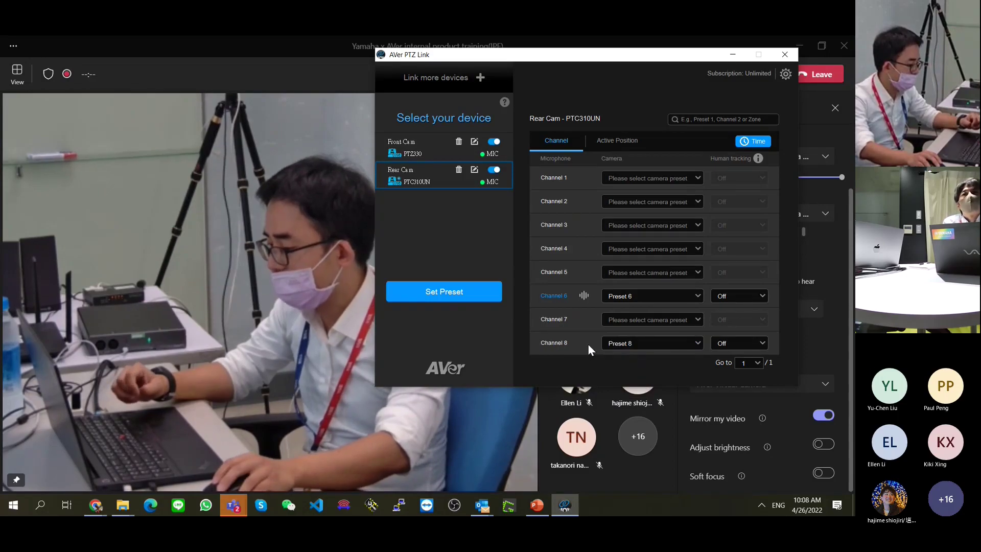
click(762, 344)
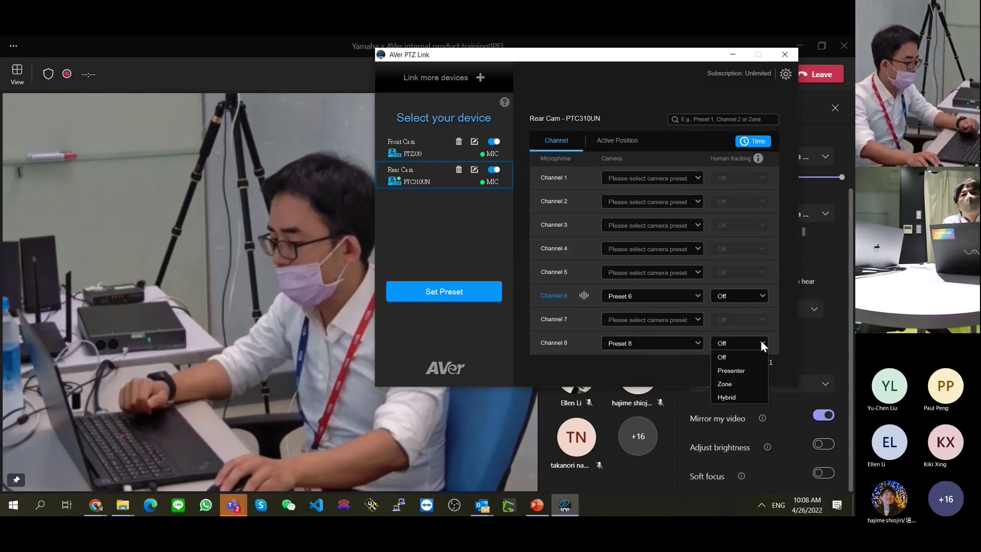
click(747, 369)
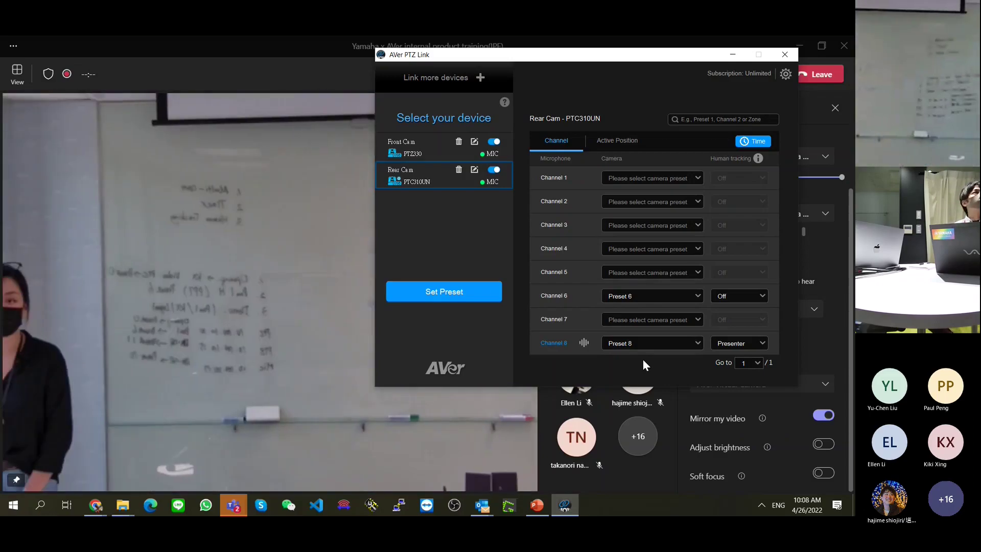
Step: Remove the camera preset assignment from the Rear Cam's Channel 8
drag(607, 59, 667, 81)
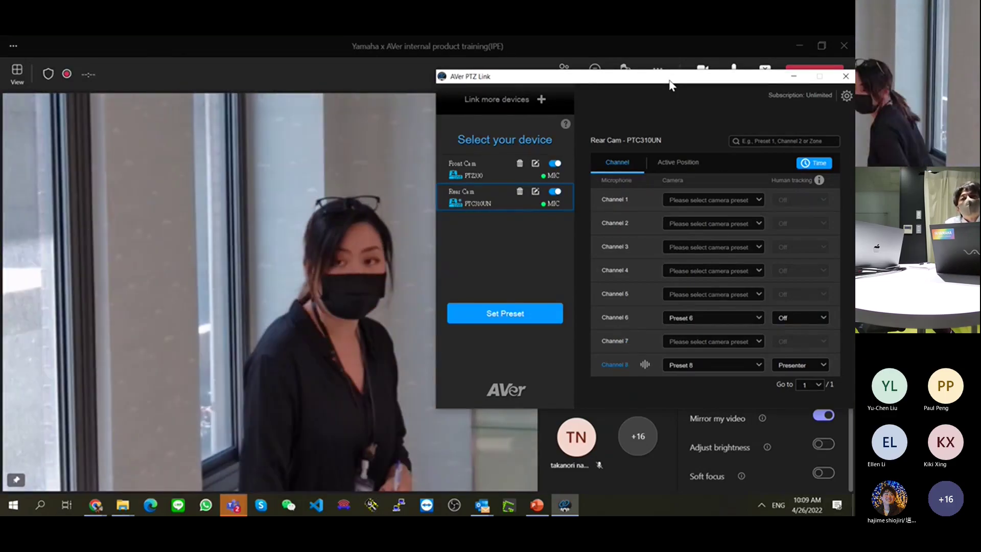
click(755, 363)
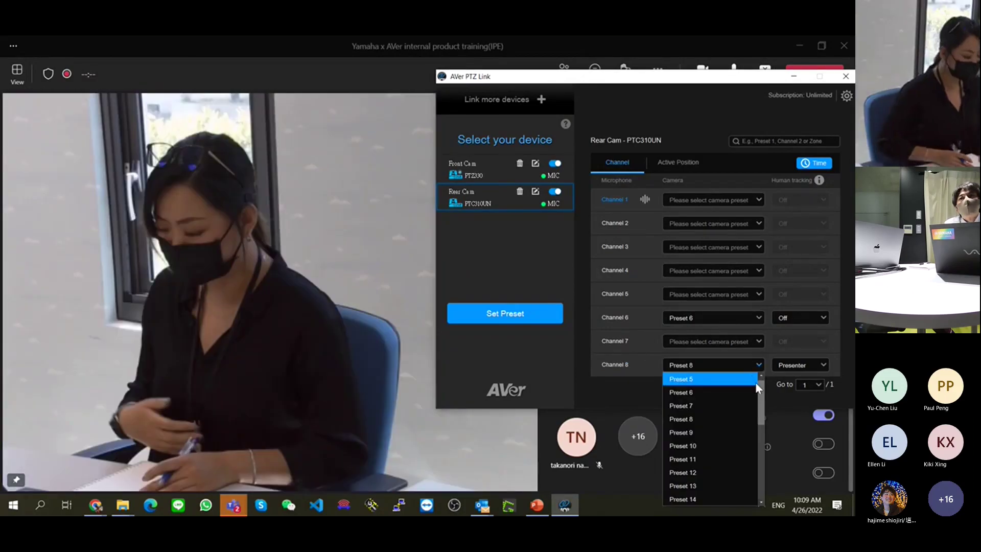
scroll(755, 381, up, 2)
click(755, 379)
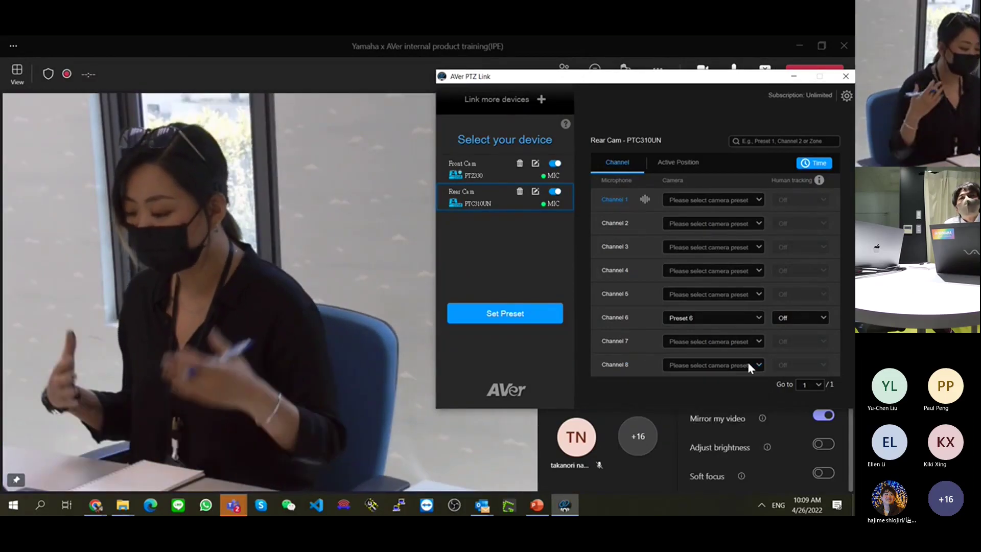